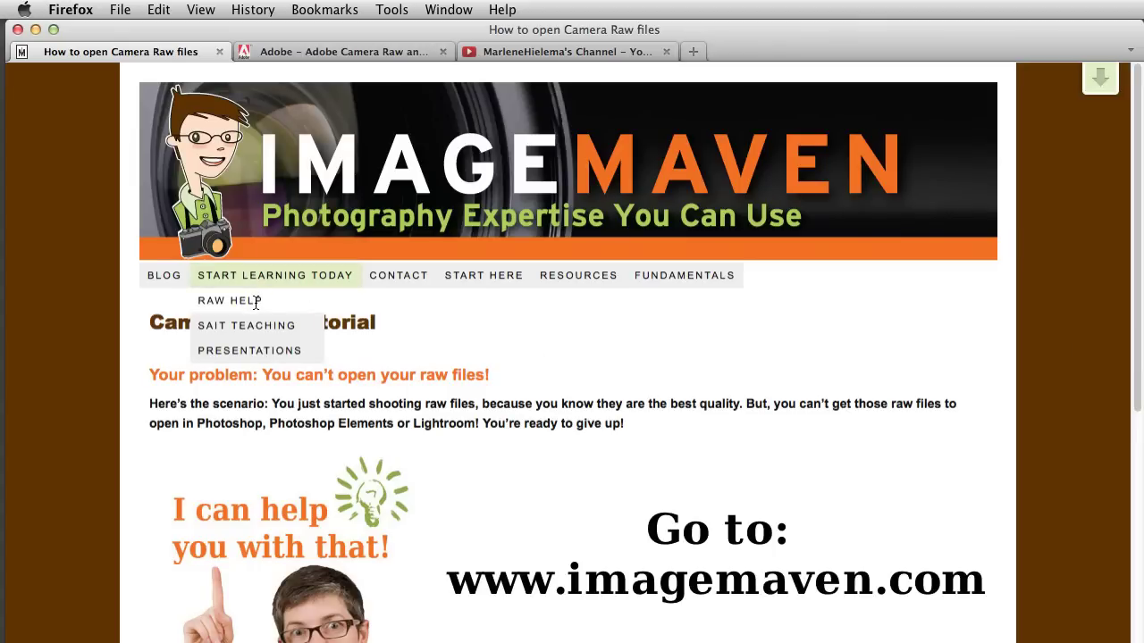
# Go to the Raw Help tutorial and find the Step Two DNG Converter download links.
pyautogui.click(265, 302)
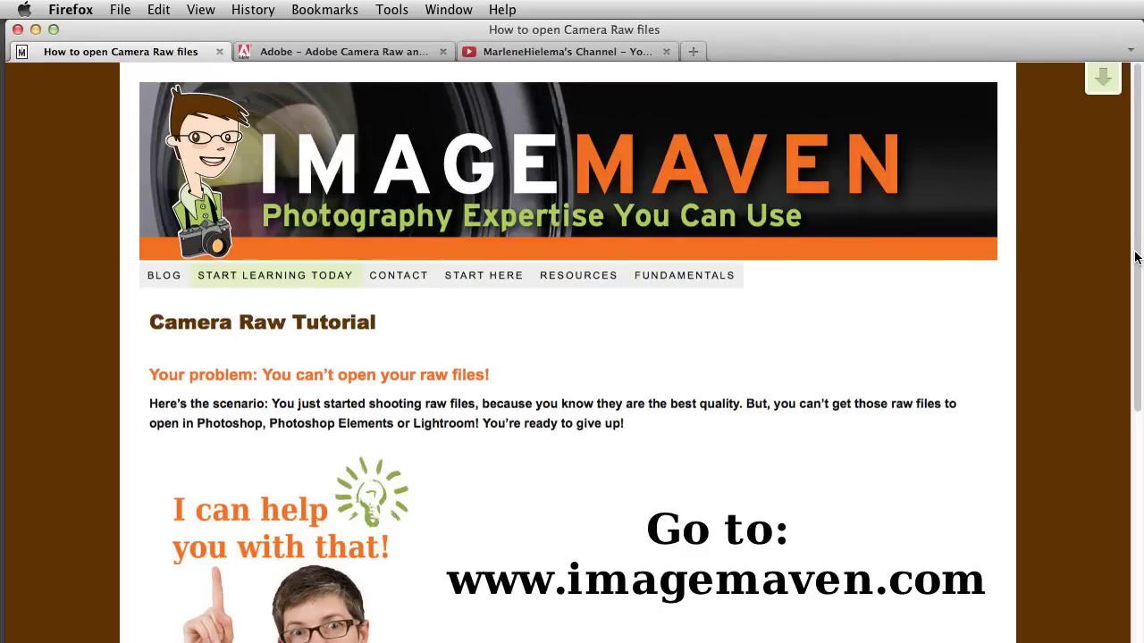
pyautogui.moveTo(1135, 258); pyautogui.dragTo(1130, 642)
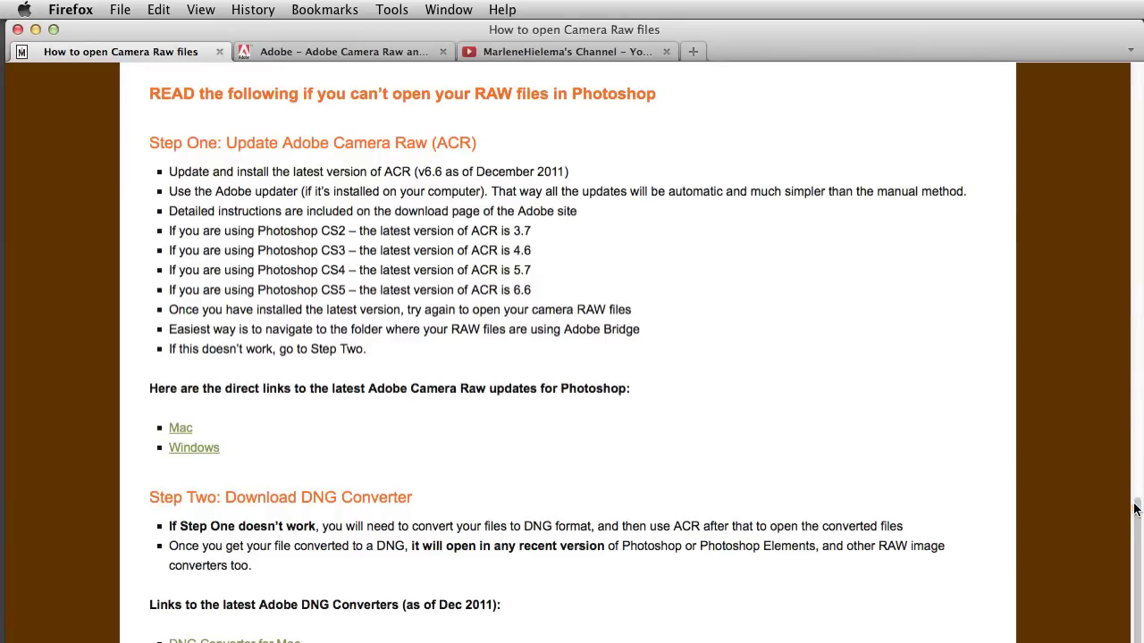
pyautogui.moveTo(1138, 512); pyautogui.dragTo(1139, 635)
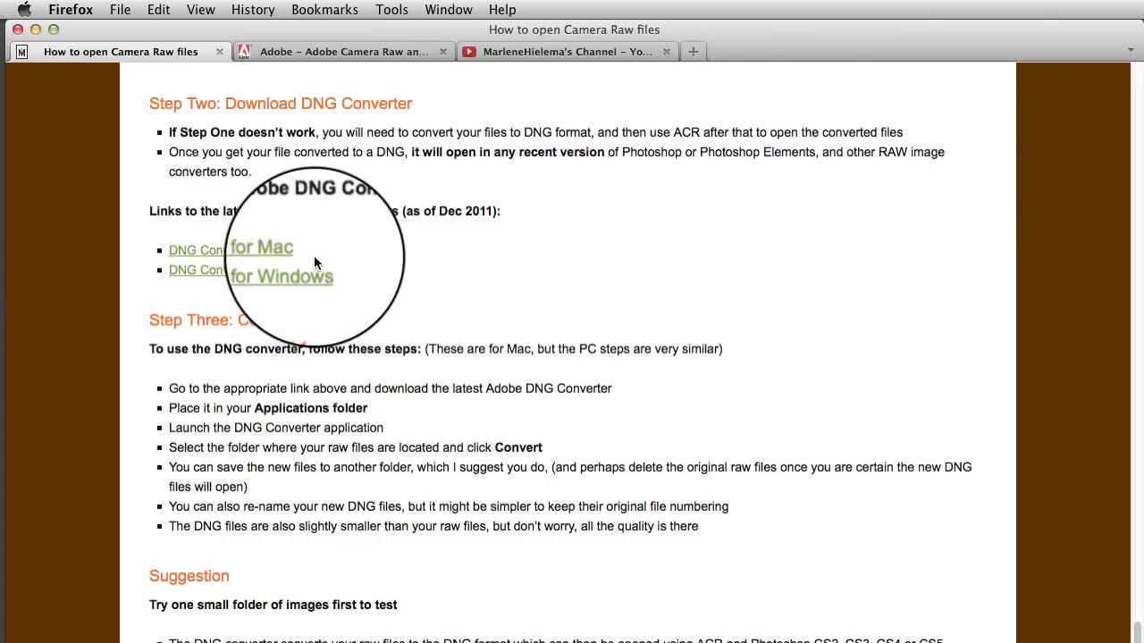
# Download the Adobe DNG Converter 6.6 installer for Mac from Adobe's website.
pyautogui.click(287, 250)
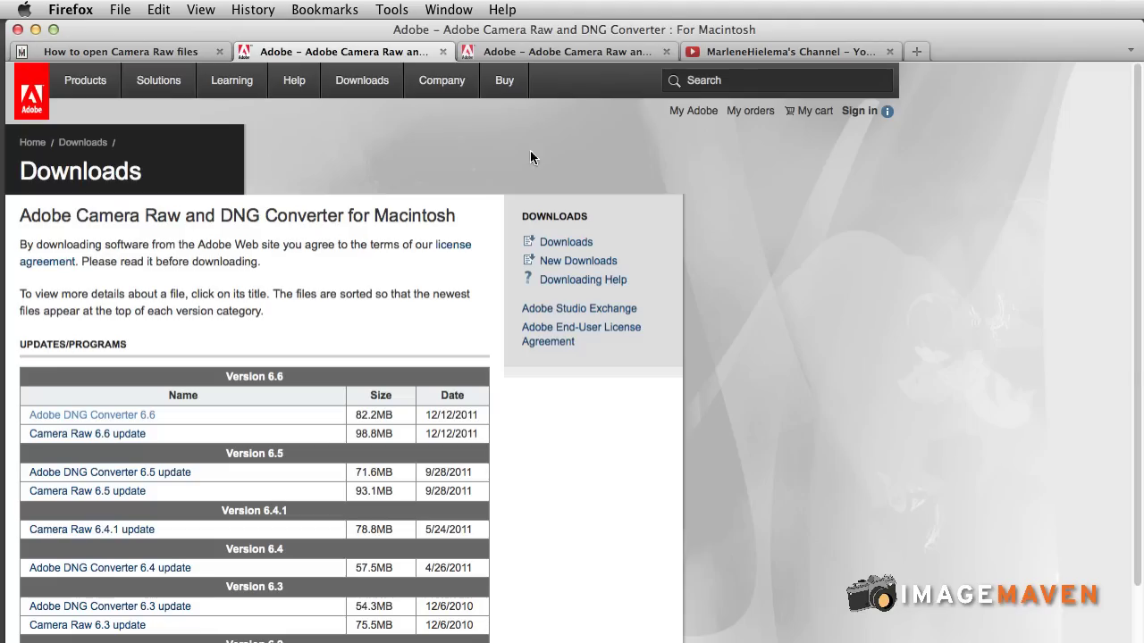
pyautogui.scroll(-2, 1138, 237)
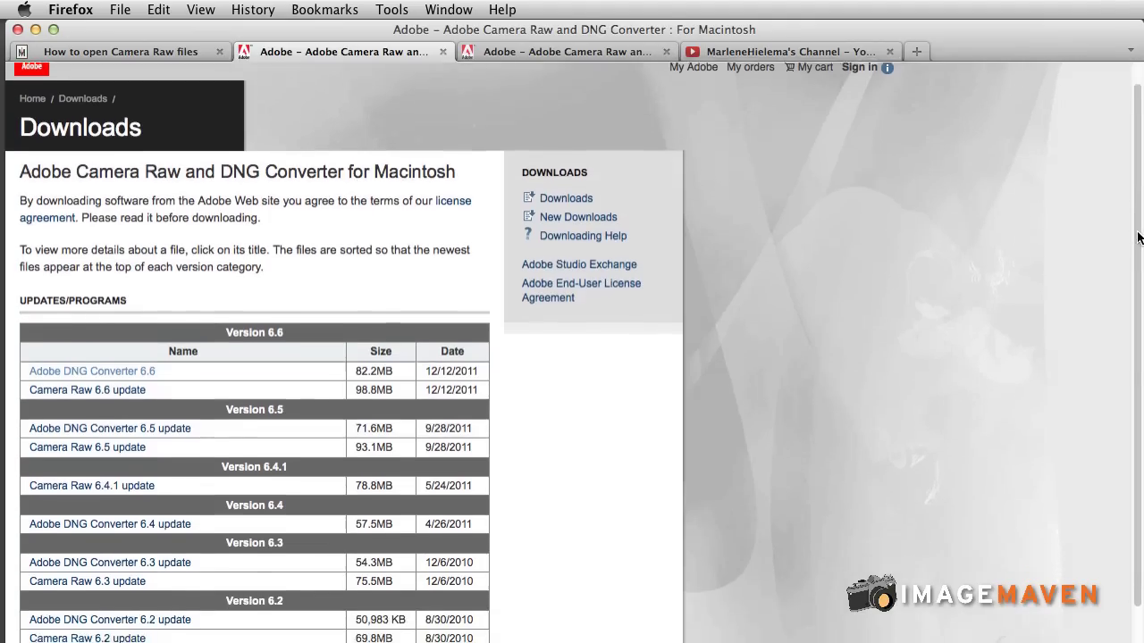
pyautogui.scroll(4, 1138, 237)
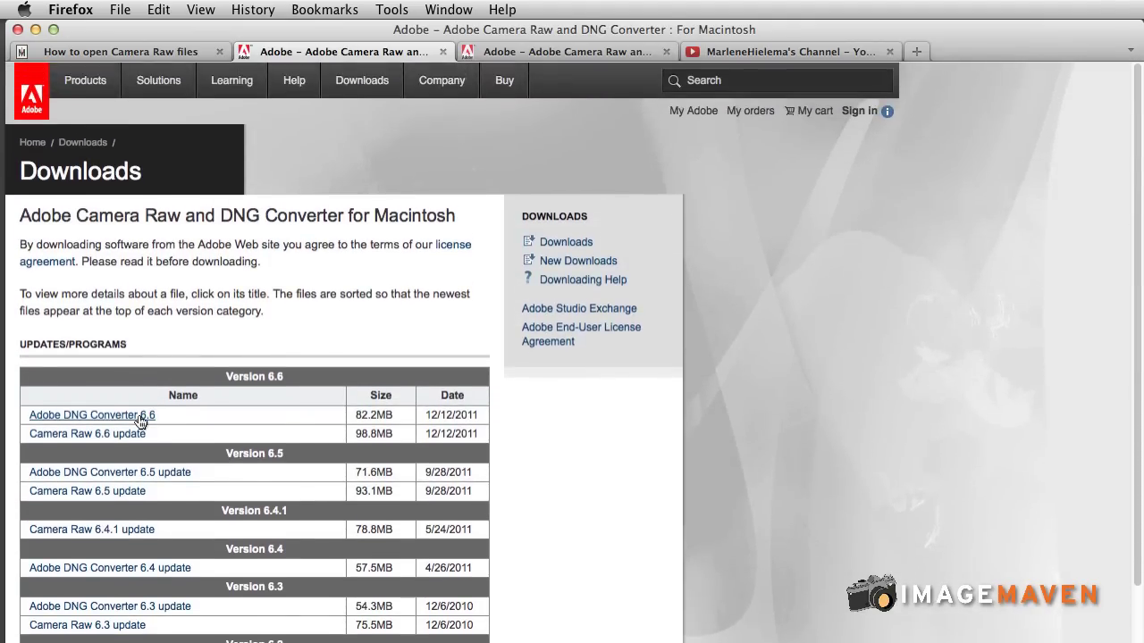
pyautogui.click(140, 417)
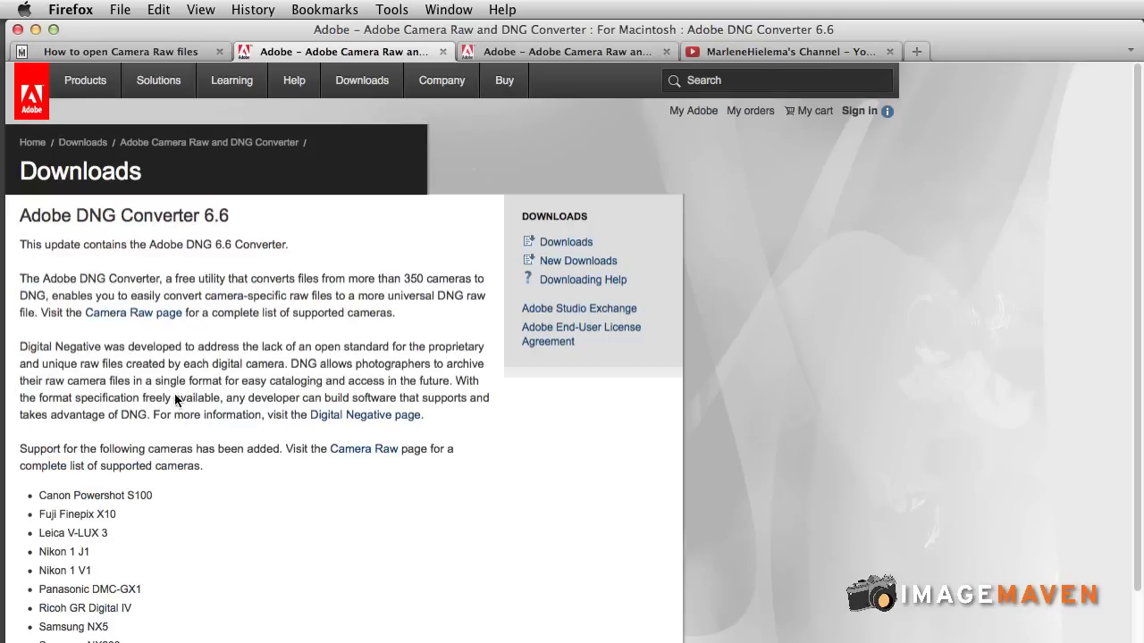
pyautogui.scroll(-1, 1121, 259)
pyautogui.scroll(-2, 1122, 295)
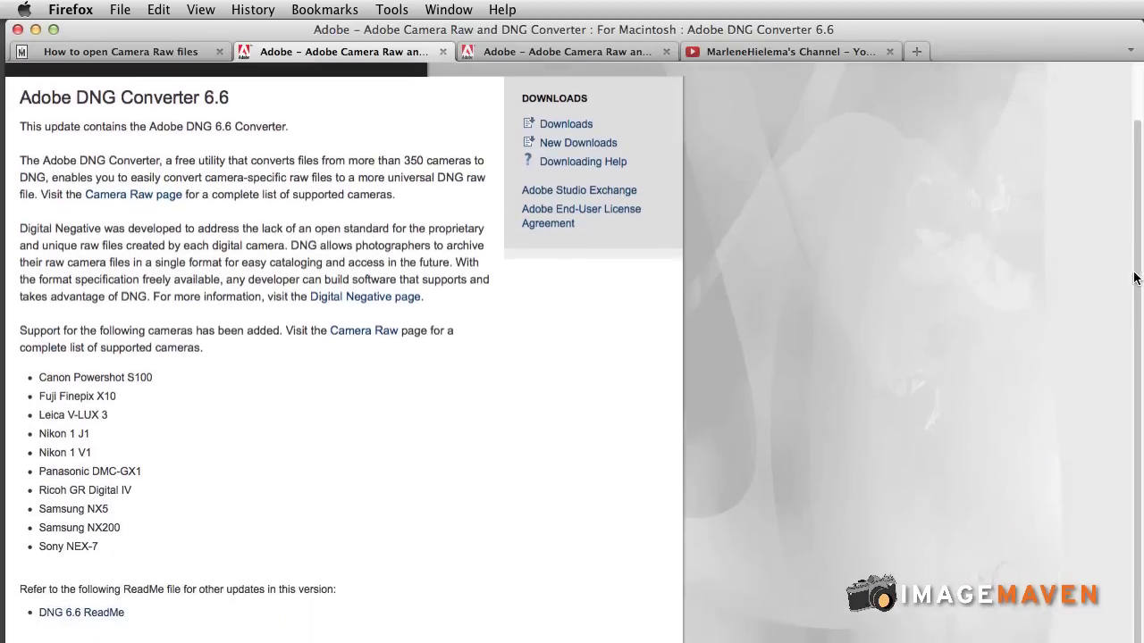
pyautogui.scroll(-3, 1124, 331)
pyautogui.scroll(-3, 1117, 393)
pyautogui.scroll(-2, 1117, 402)
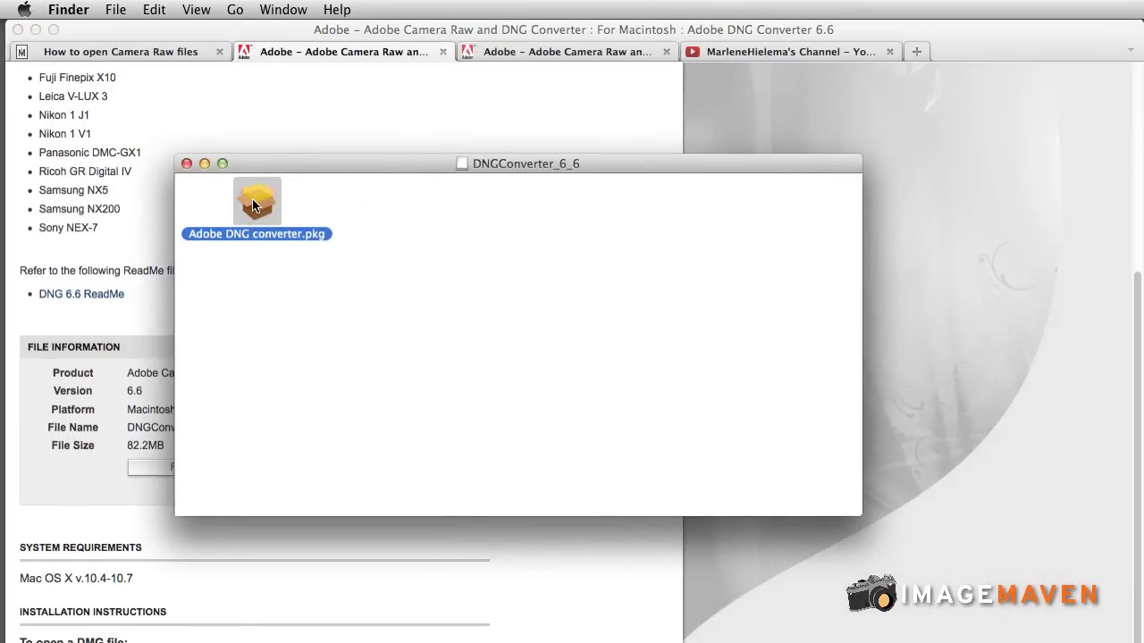
# Run the Adobe DNG converter.pkg installer through a standard installation and close it.
pyautogui.doubleClick(254, 206)
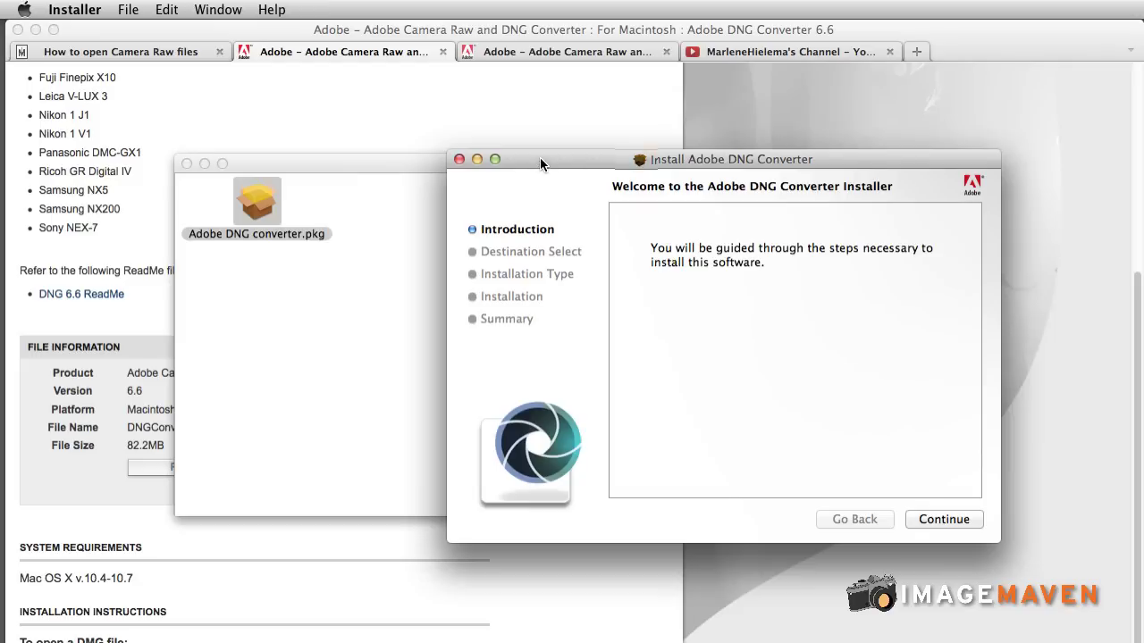
pyautogui.moveTo(540, 157); pyautogui.dragTo(206, 135)
pyautogui.click(616, 498)
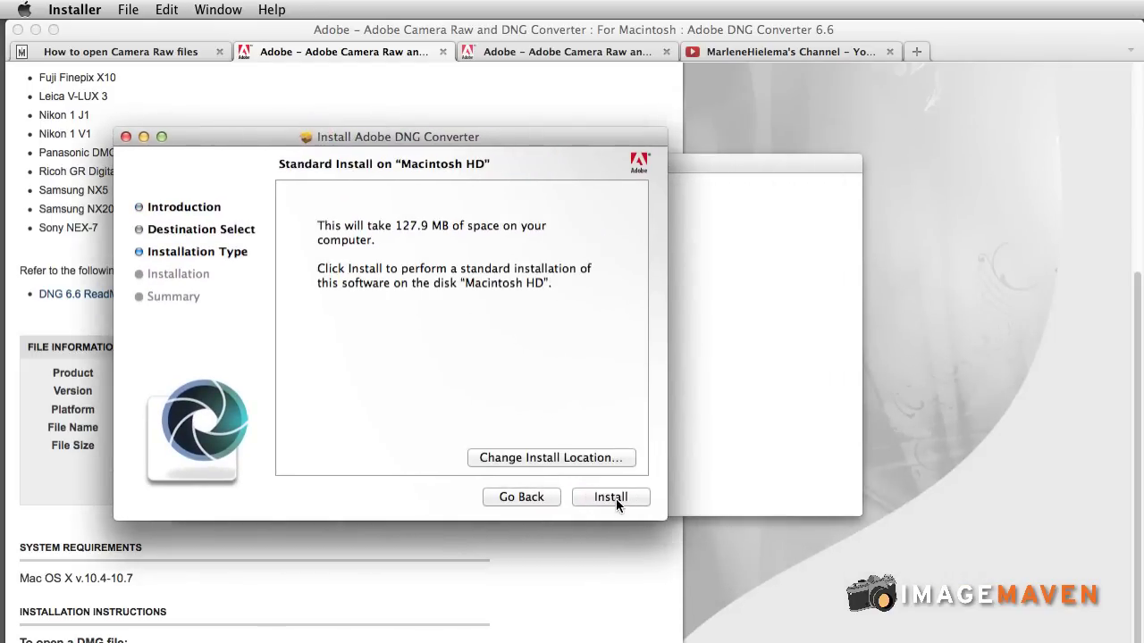
pyautogui.click(616, 499)
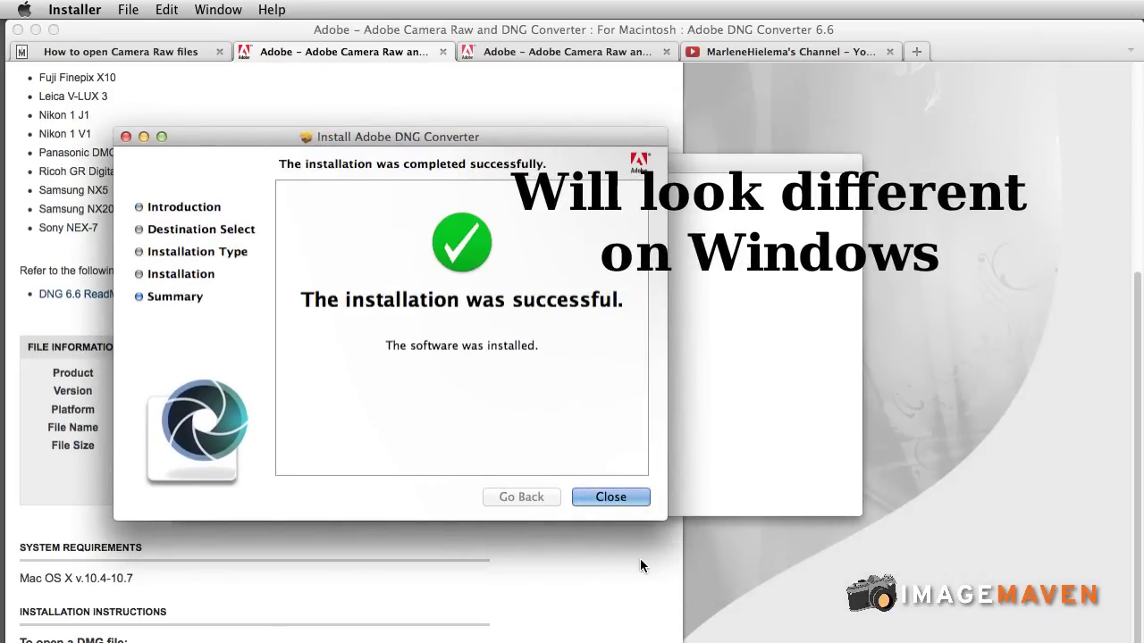
pyautogui.click(628, 498)
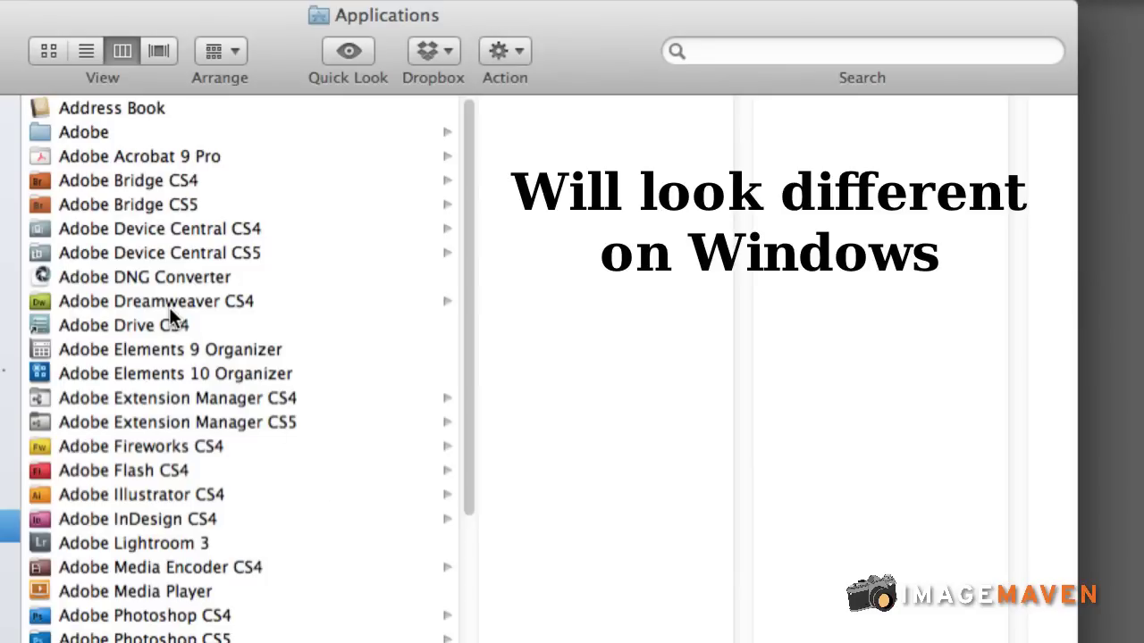
# Launch Adobe DNG Converter from the Applications folder.
pyautogui.click(179, 275)
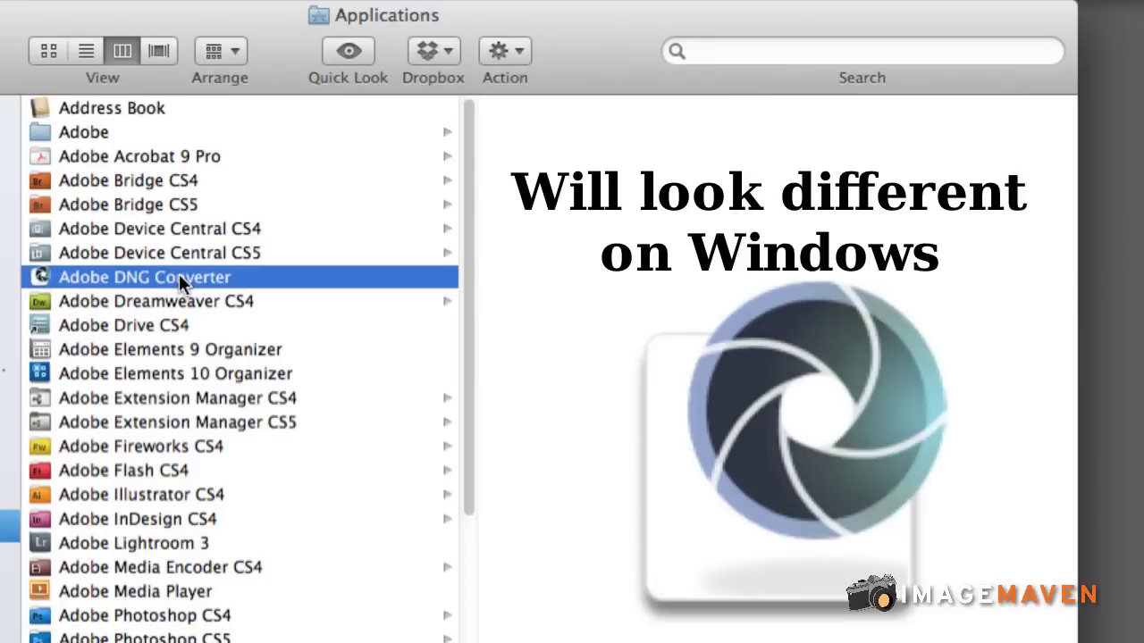
pyautogui.doubleClick(39, 279)
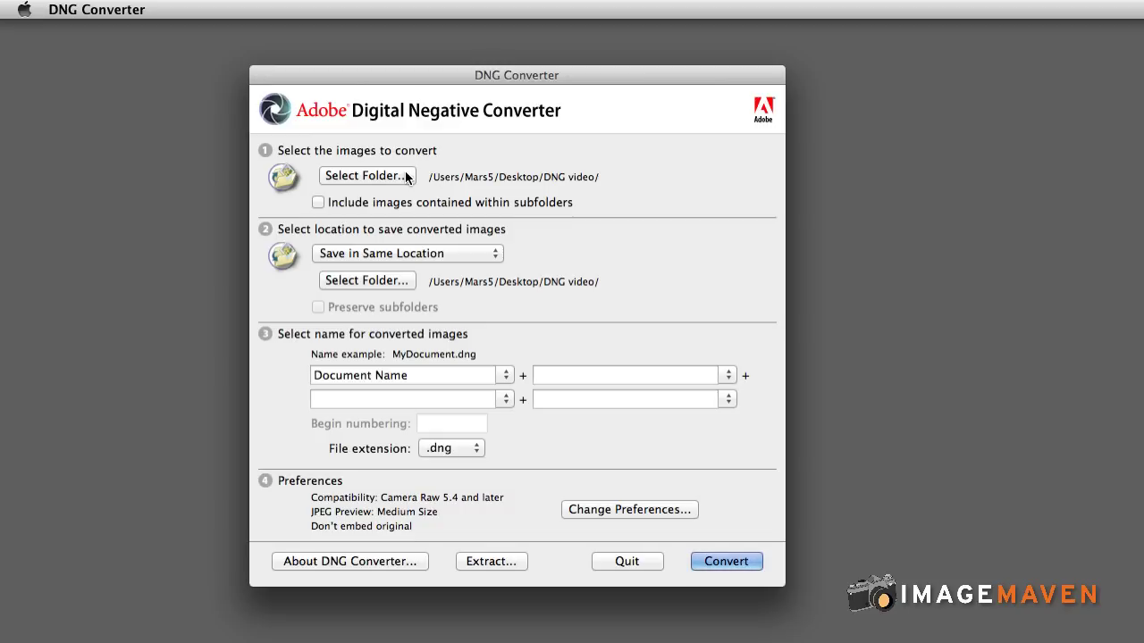
# Choose the Desktop 'DNG video' folder as the source images.
pyautogui.click(406, 177)
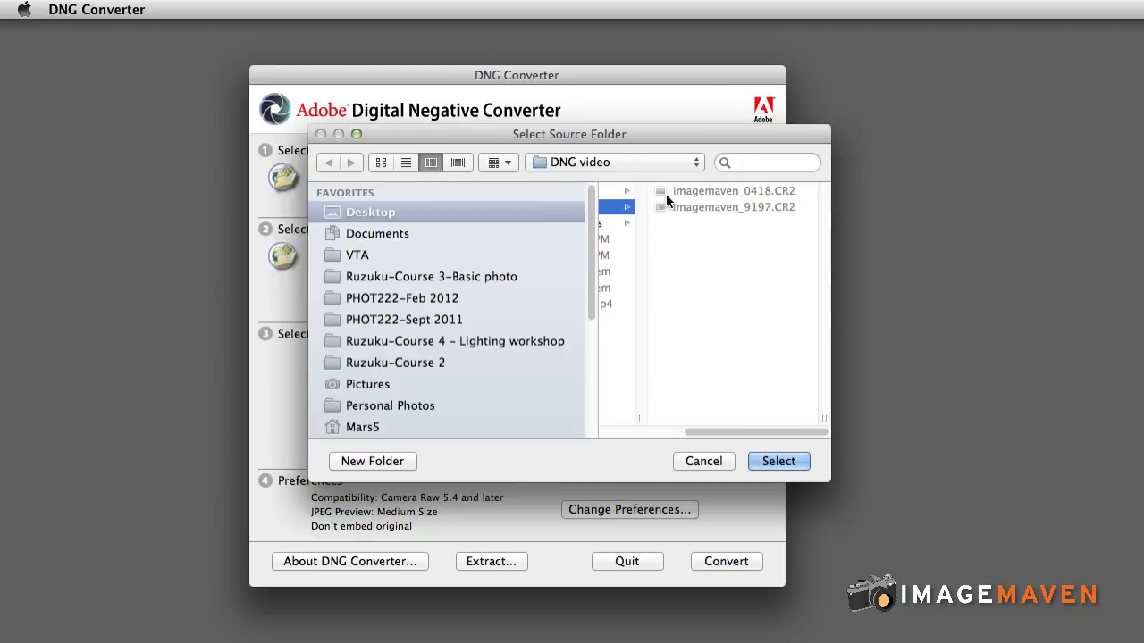
pyautogui.moveTo(769, 429)
pyautogui.mouseDown()
pyautogui.moveTo(688, 427)
pyautogui.moveTo(768, 424)
pyautogui.mouseUp()
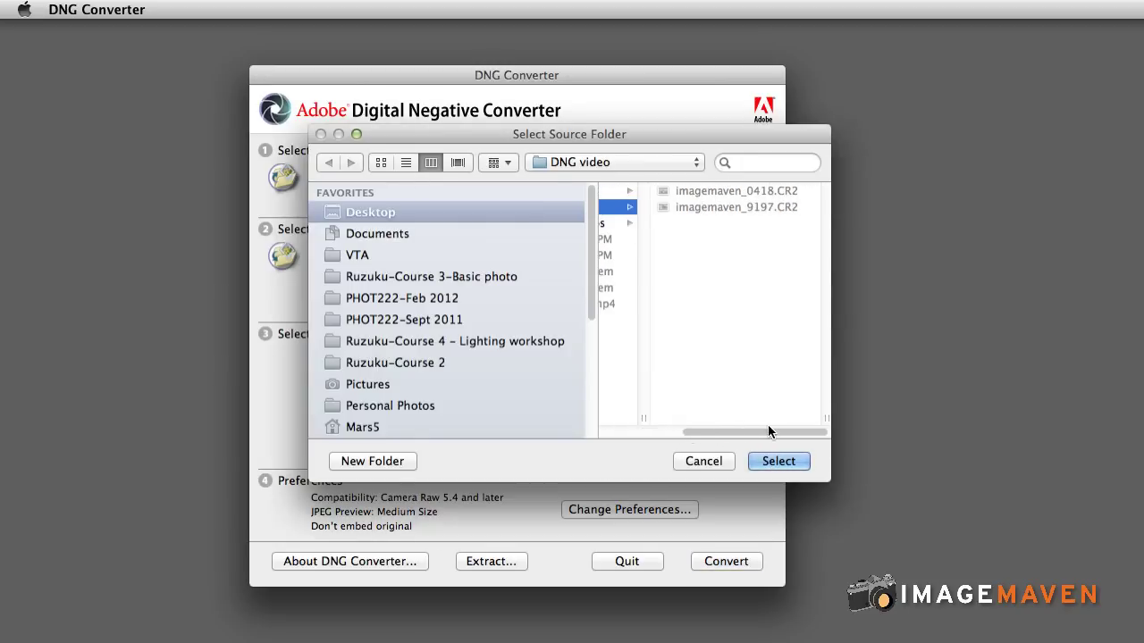
pyautogui.click(778, 461)
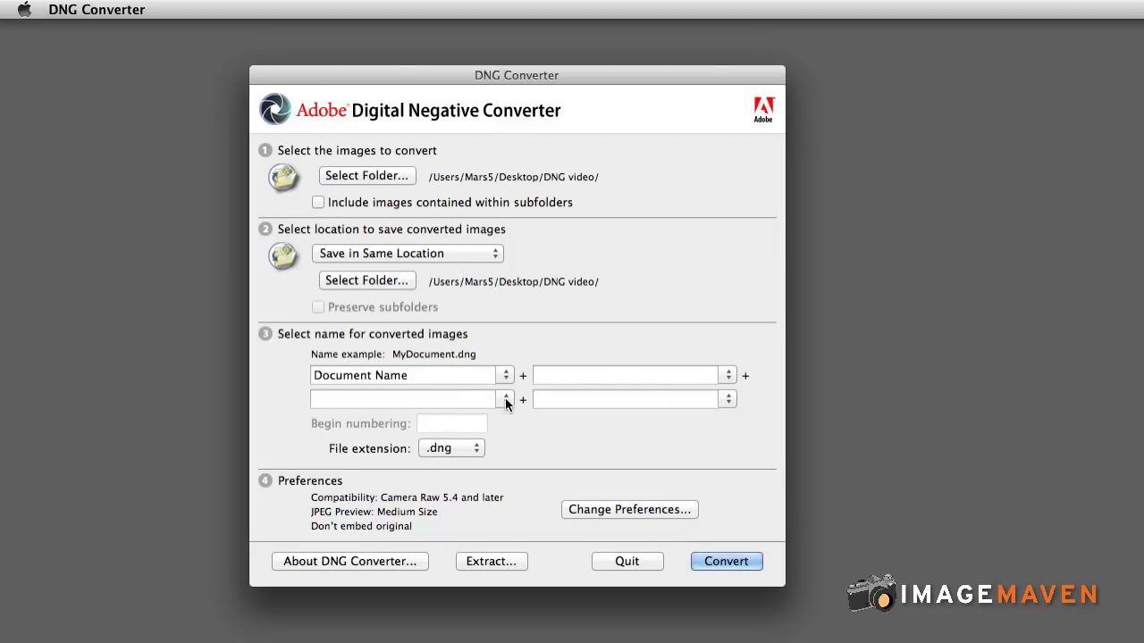
# Keep the lowercase .dng file extension and bring up the conversion preferences.
pyautogui.click(476, 452)
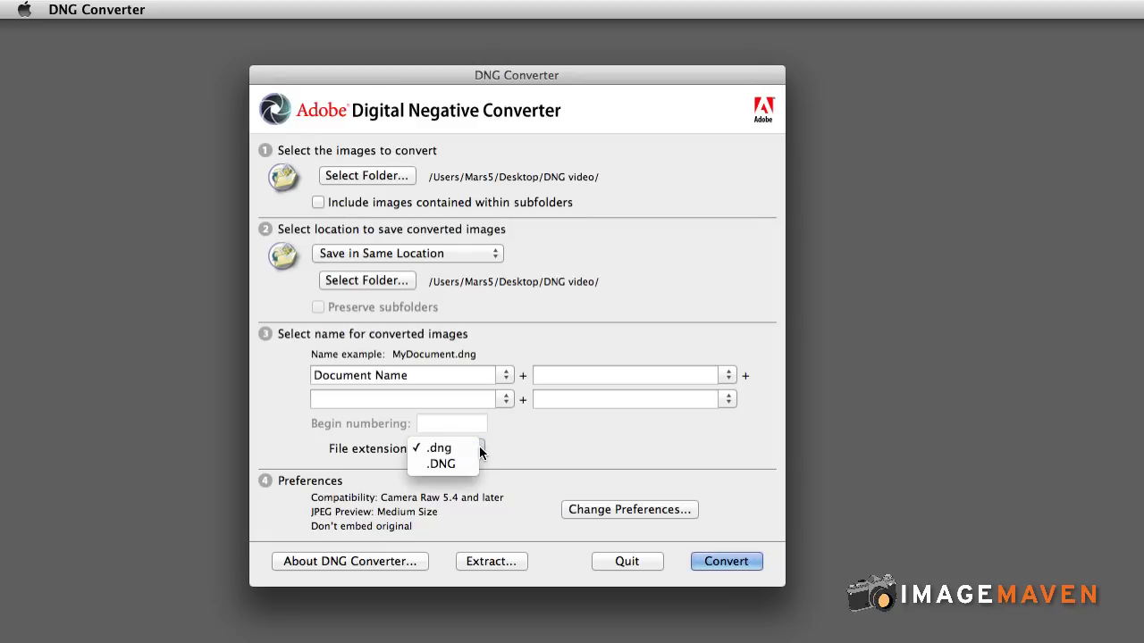
pyautogui.click(483, 452)
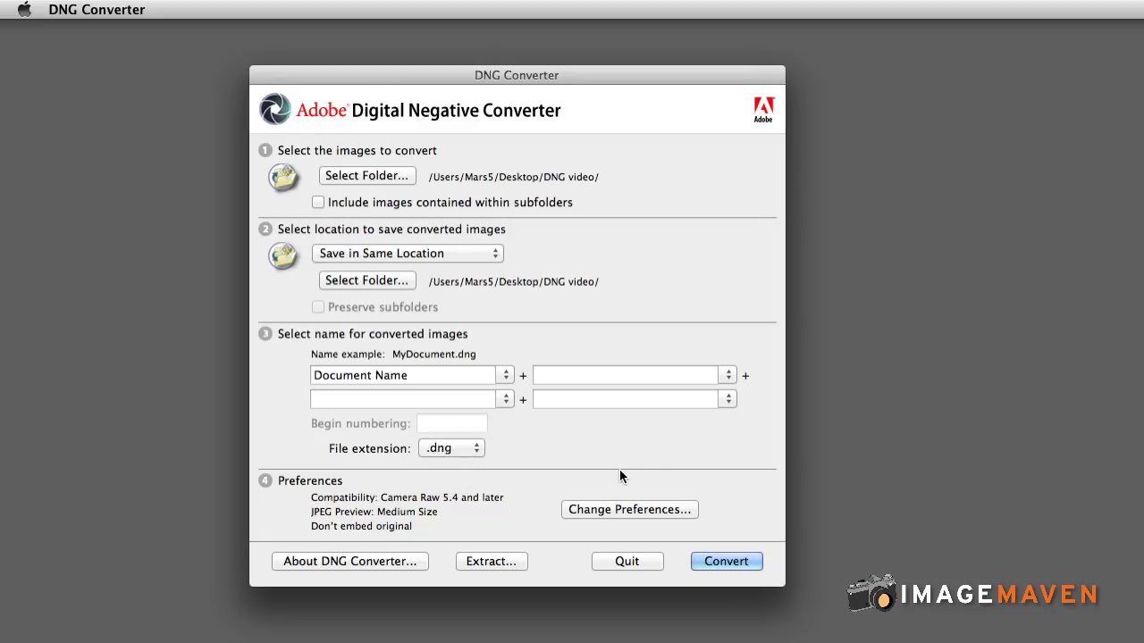
pyautogui.click(629, 510)
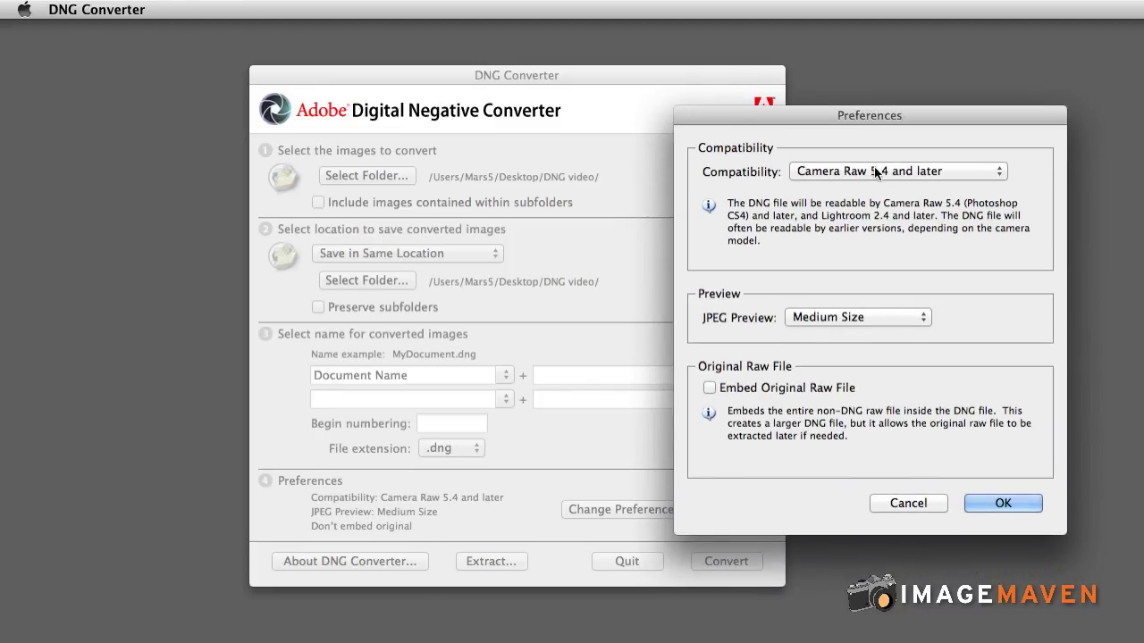
# Keep Camera Raw 5.4 and later compatibility and Medium Size JPEG preview, then accept.
pyautogui.click(948, 175)
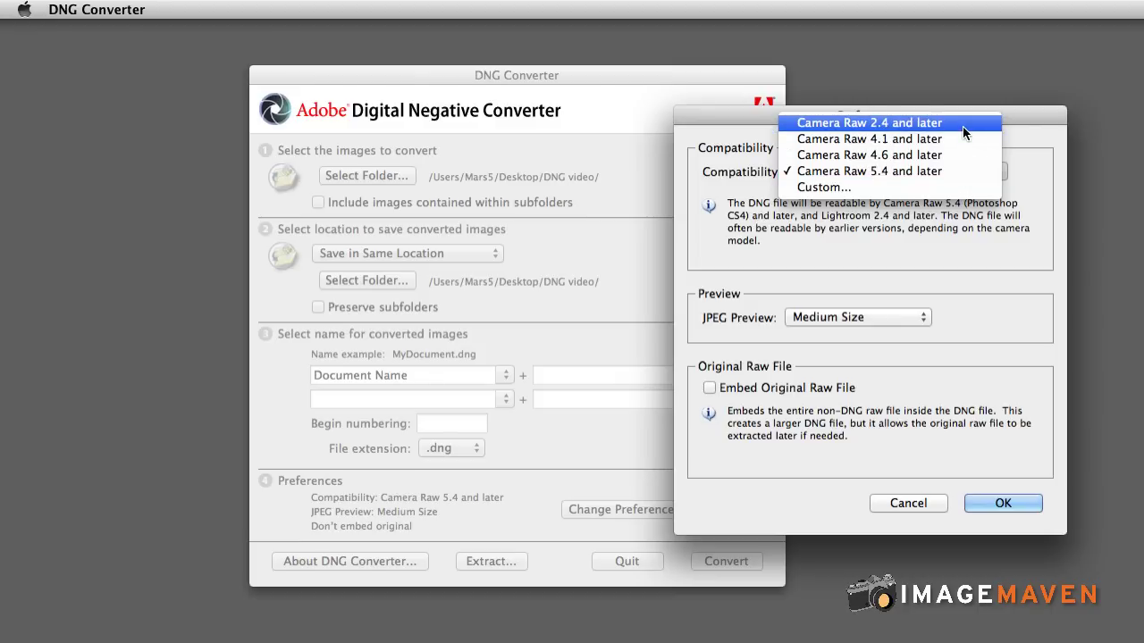
pyautogui.click(961, 180)
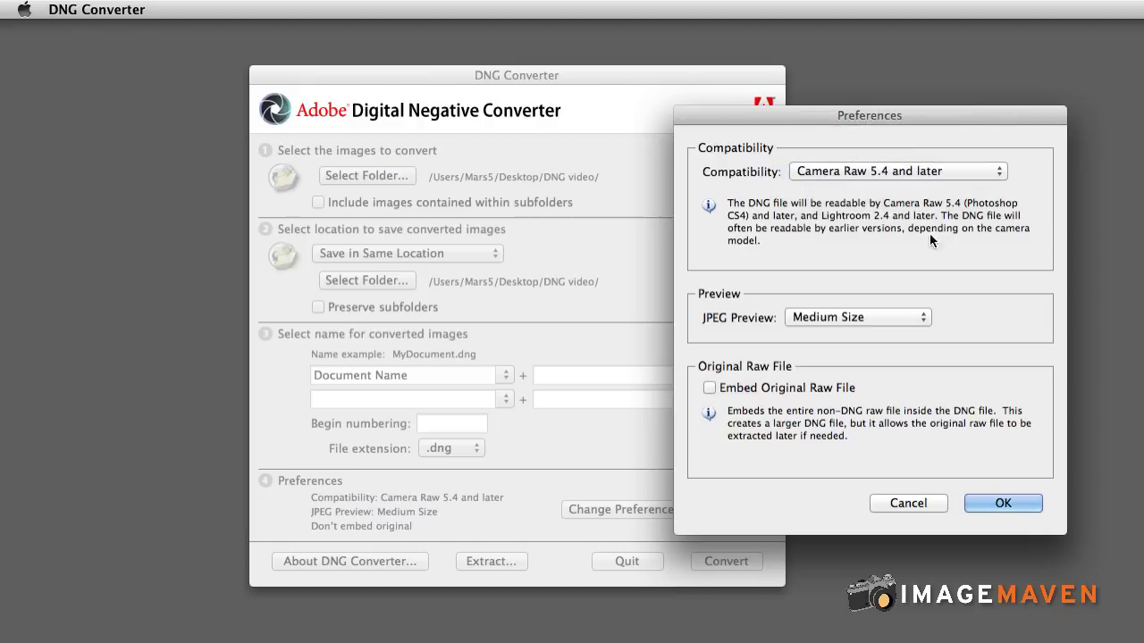
pyautogui.click(894, 317)
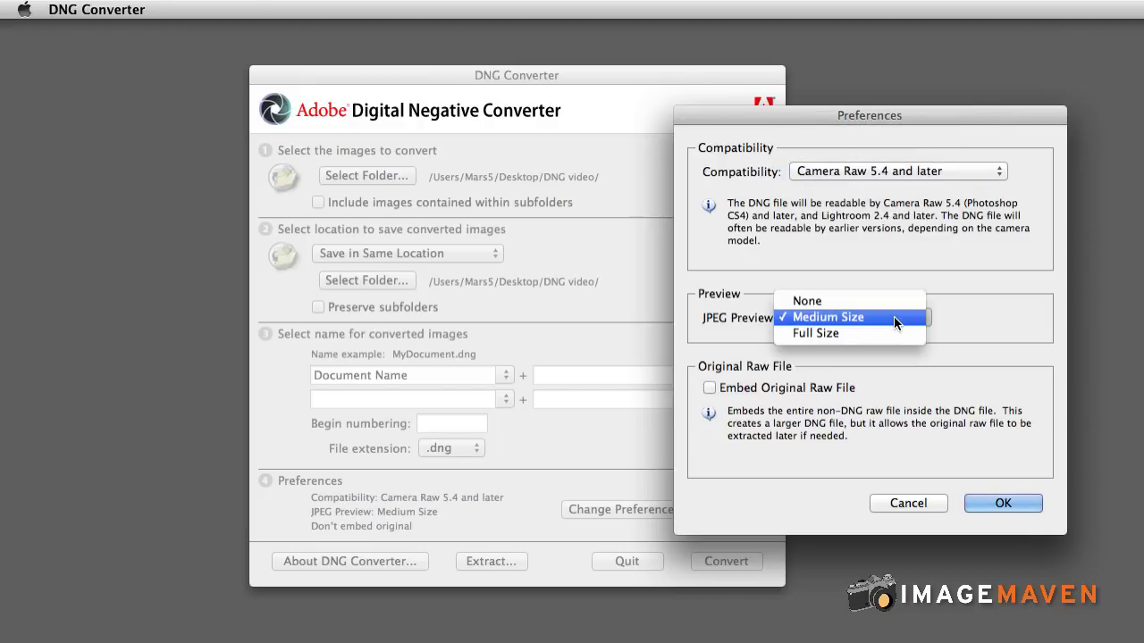
pyautogui.click(894, 317)
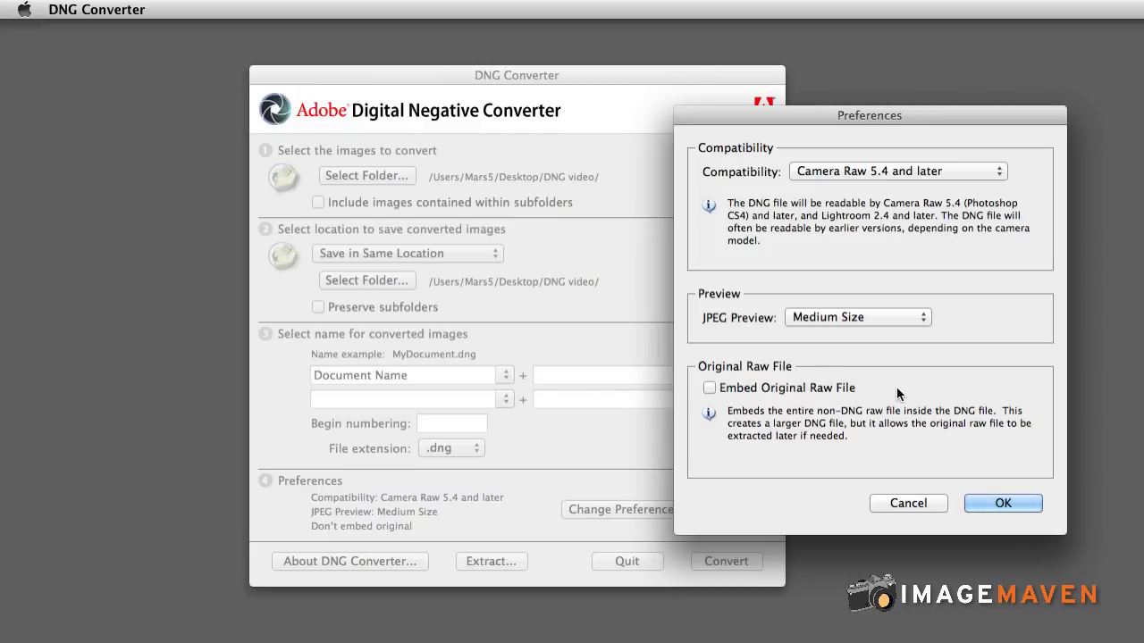
pyautogui.click(1003, 503)
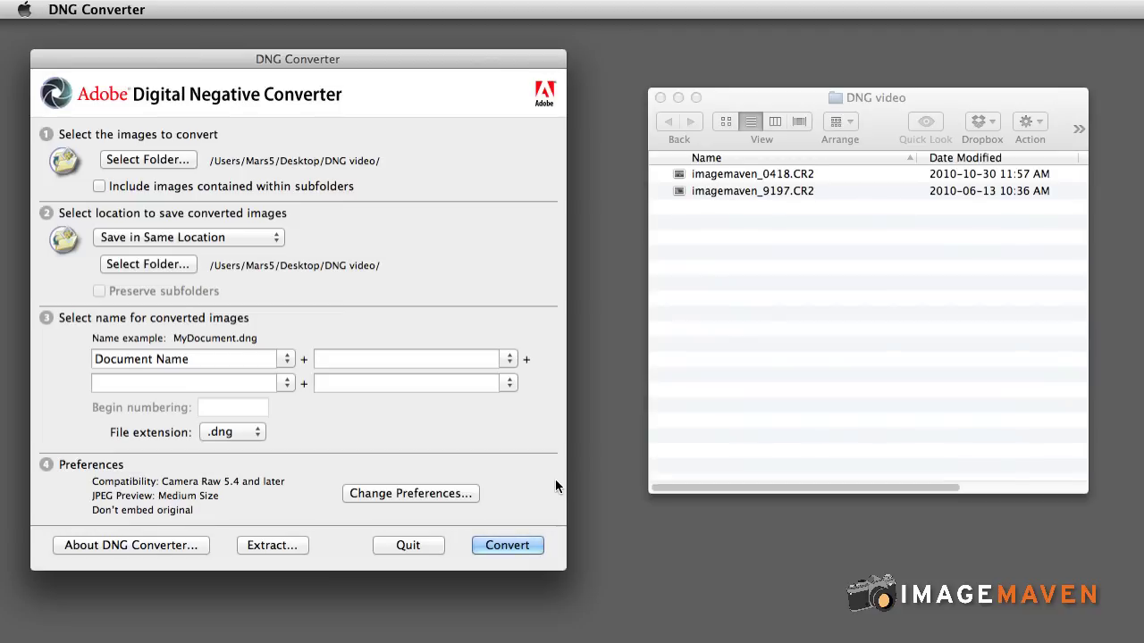
# Convert both CR2 files to DNG and check the results in the DNG video folder.
pyautogui.click(525, 547)
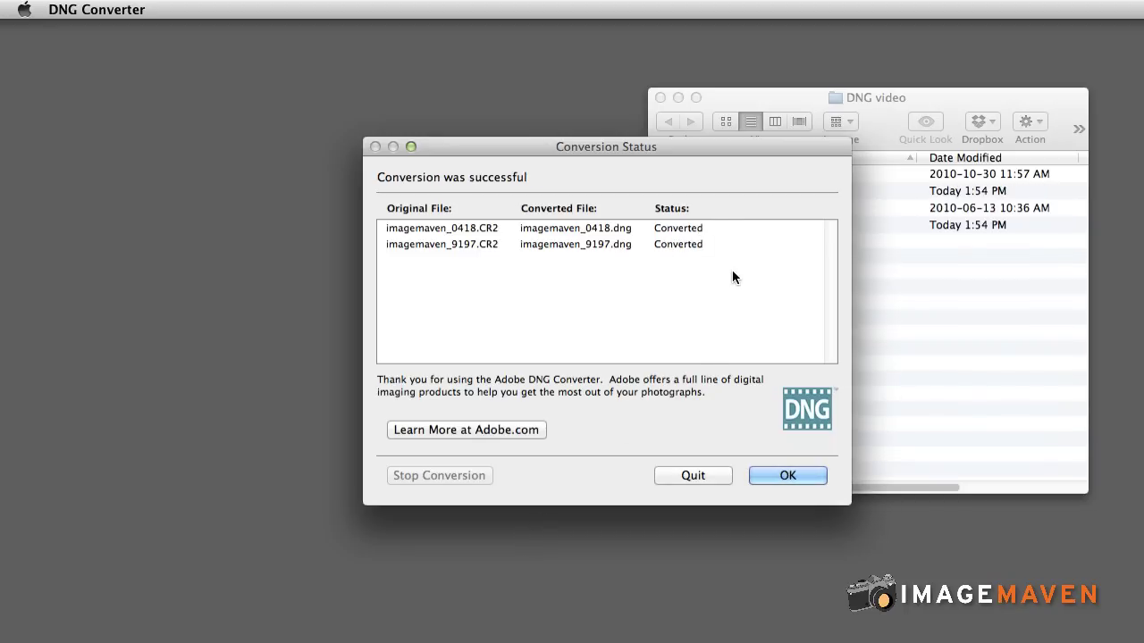
pyautogui.click(787, 475)
pyautogui.moveTo(741, 97); pyautogui.dragTo(709, 87)
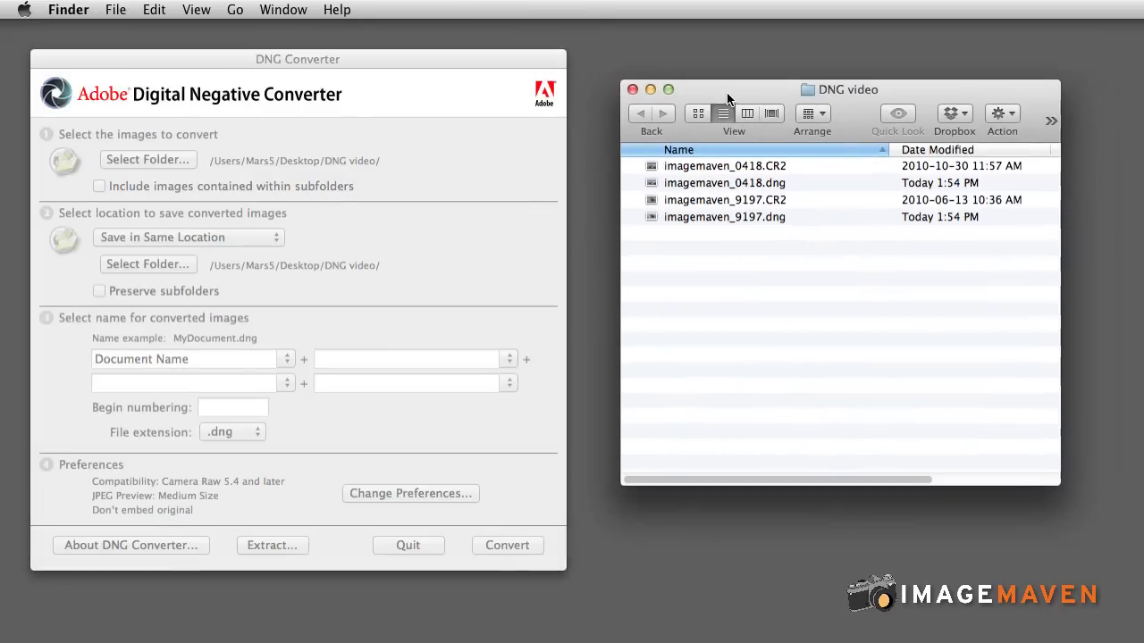